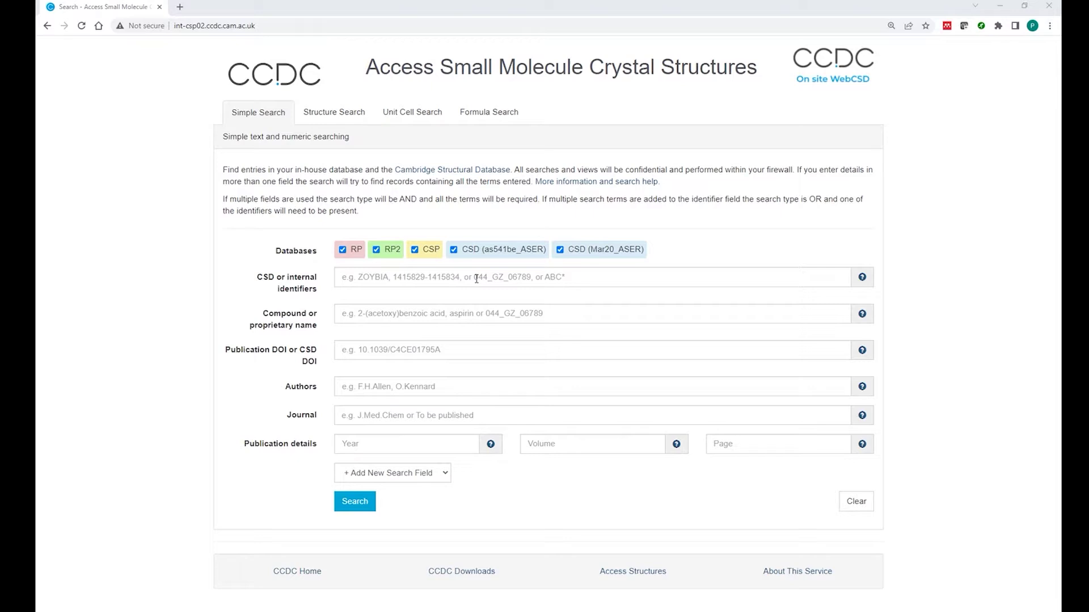
Run an identifier search for XXIII* to list the 131 matching CSP structures.
left_click(476, 279)
type("XXIII*")
left_click(350, 302)
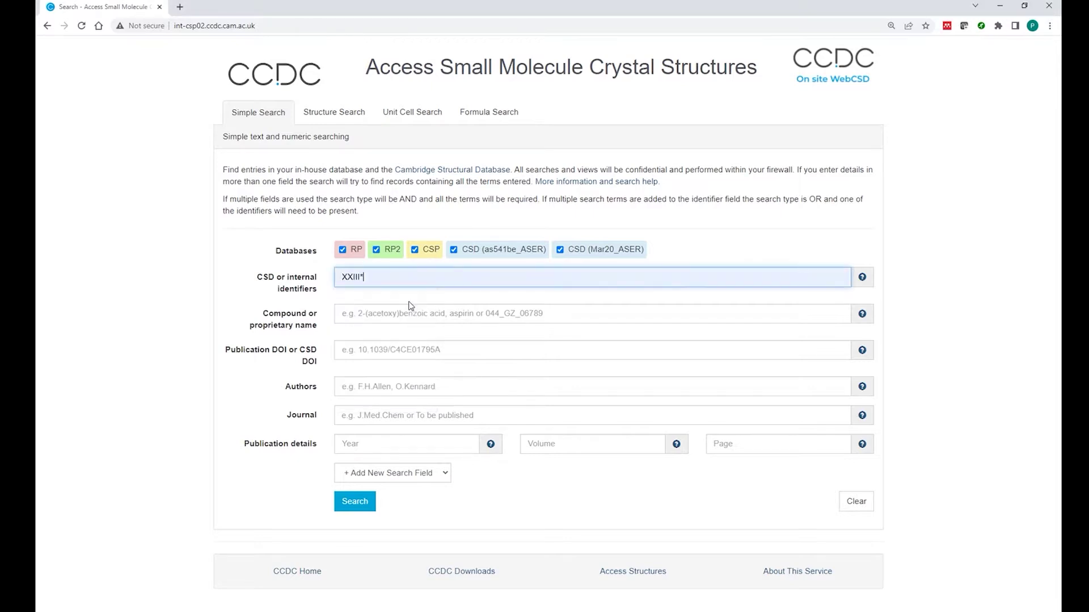
left_click(355, 501)
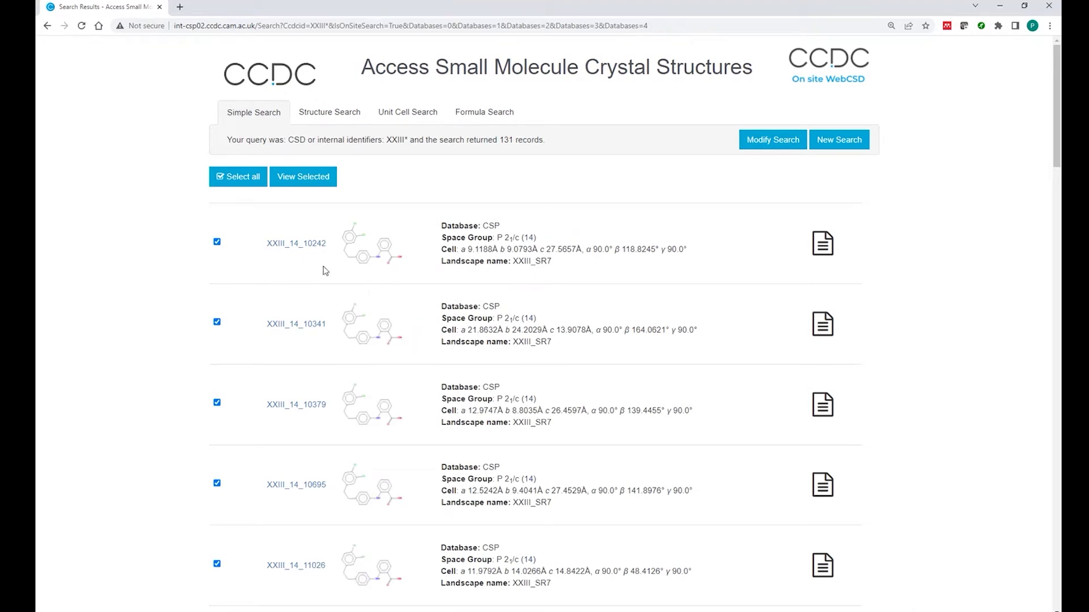
Open entry XXIII_14_10242 (C21H17Cl2NO2) and rotate its 3D molecule view.
left_click(312, 246)
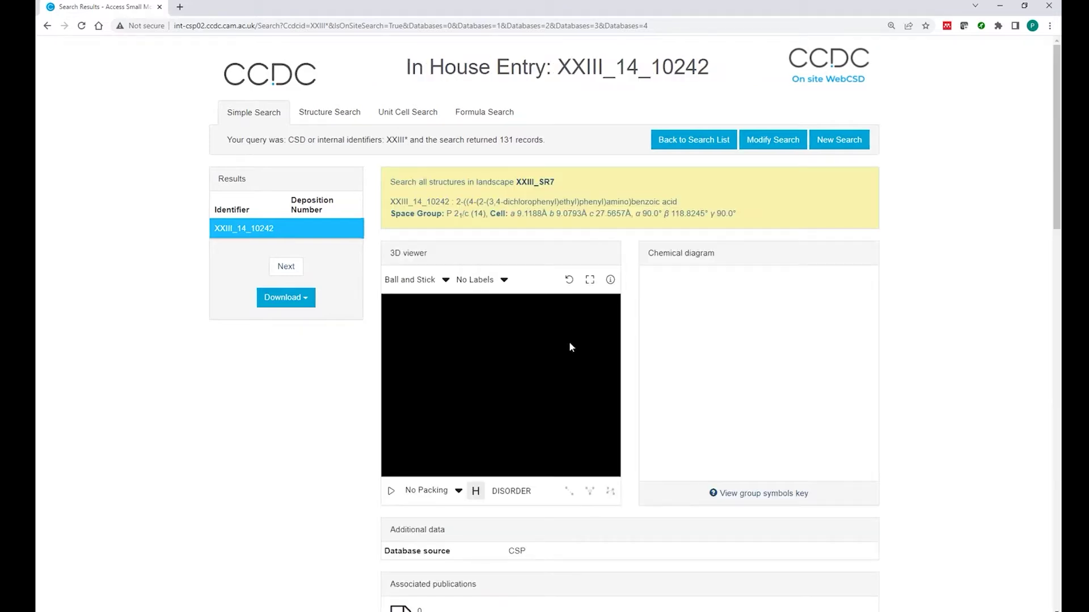
left_click_drag(593, 346, 578, 364)
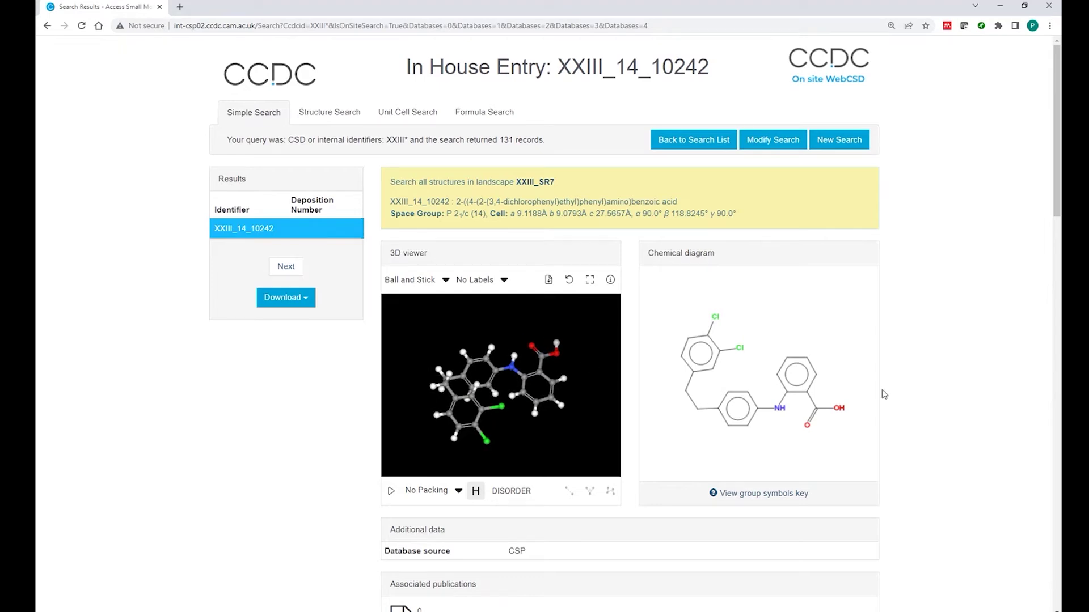
scroll(897, 394, "down", 2)
scroll(896, 393, "down", 2)
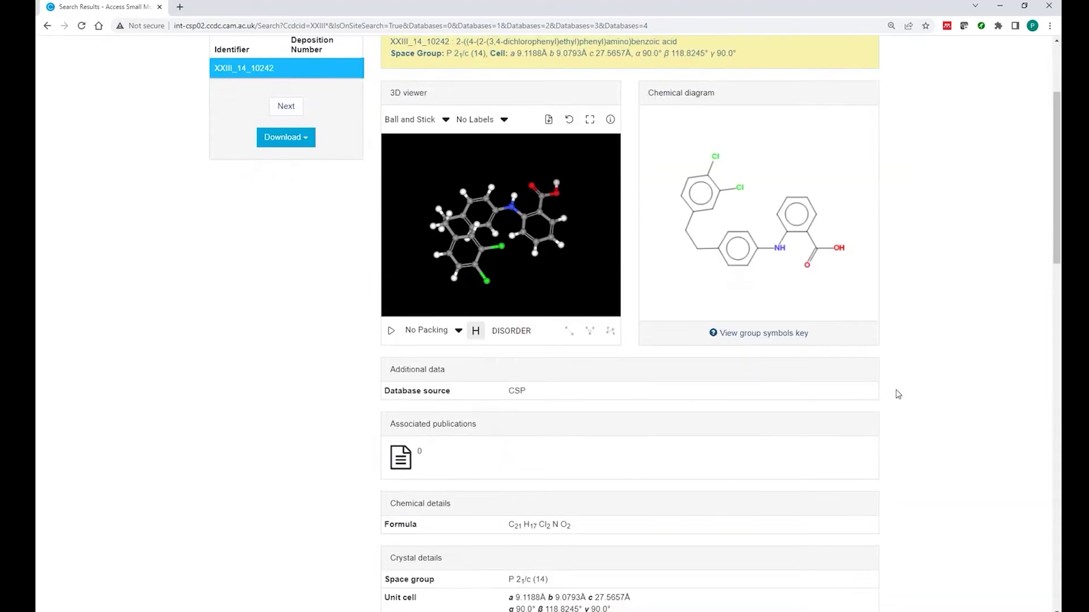
scroll(897, 393, "down", 2)
scroll(897, 393, "down", 2)
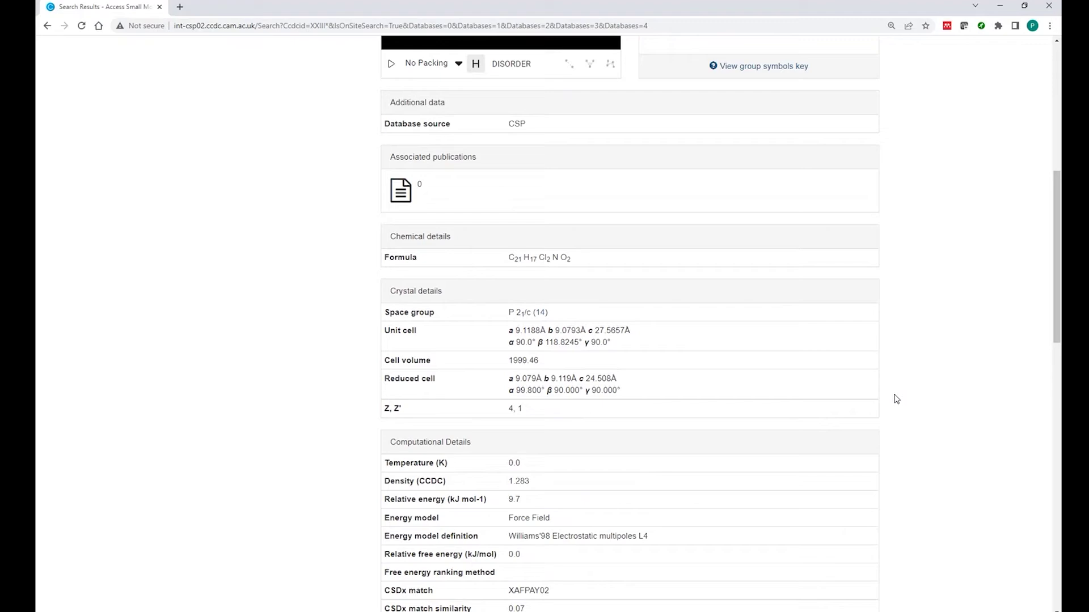
scroll(895, 397, "down", 2)
scroll(895, 398, "down", 2)
scroll(895, 397, "down", 2)
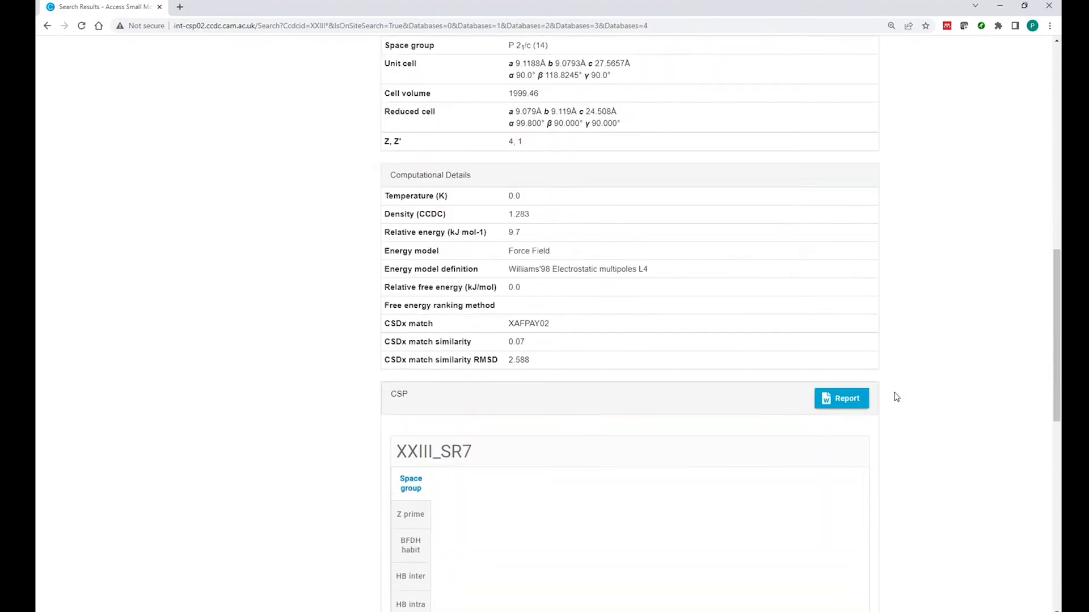
scroll(895, 397, "down", 1)
scroll(896, 397, "down", 1)
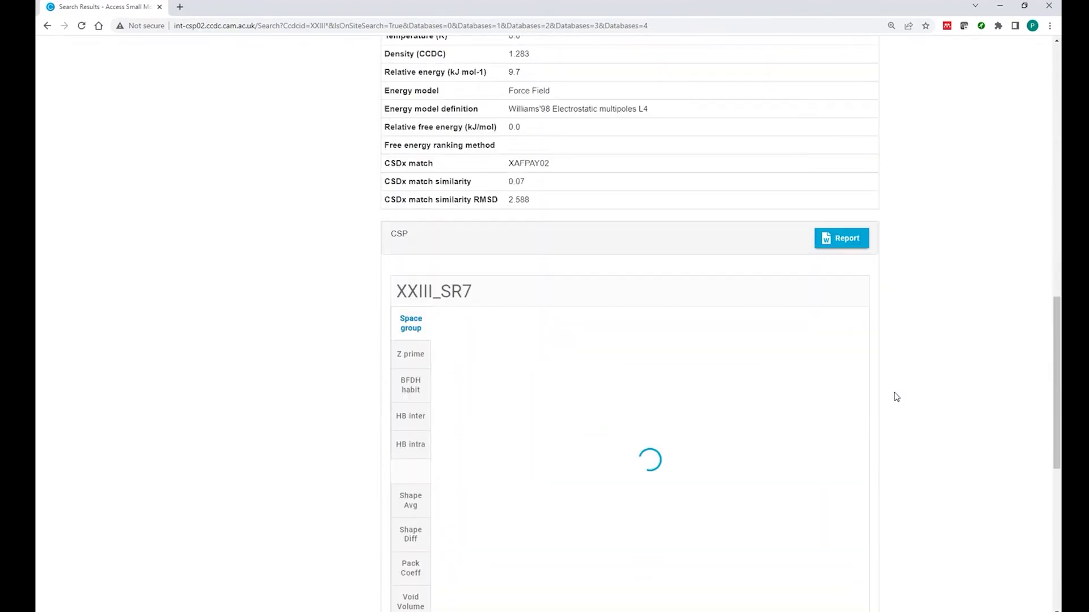
scroll(895, 397, "down", 1)
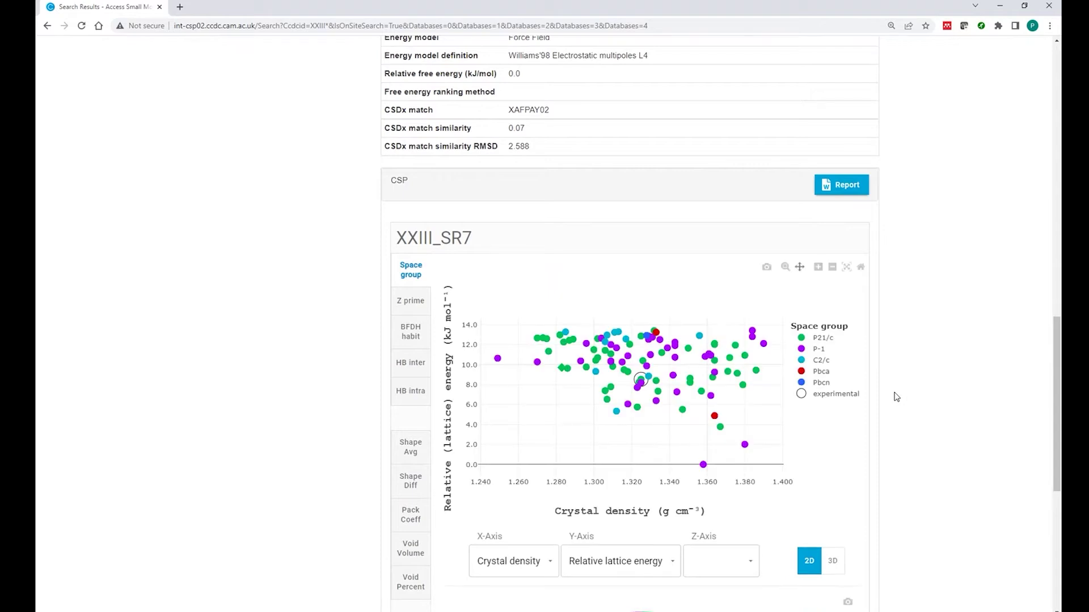
scroll(895, 397, "down", 1)
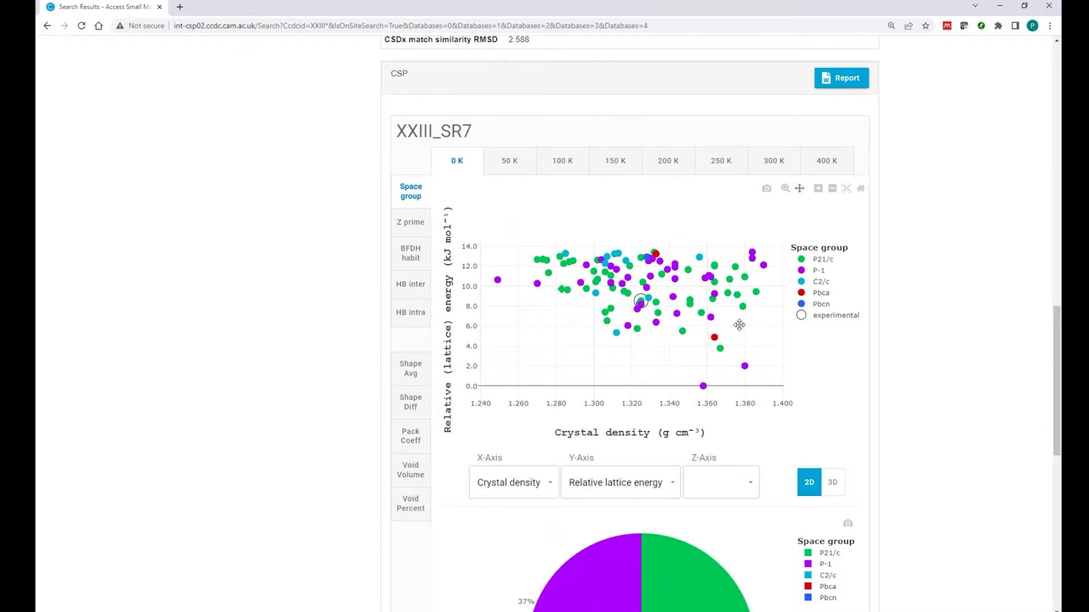
mouse_move(639, 380)
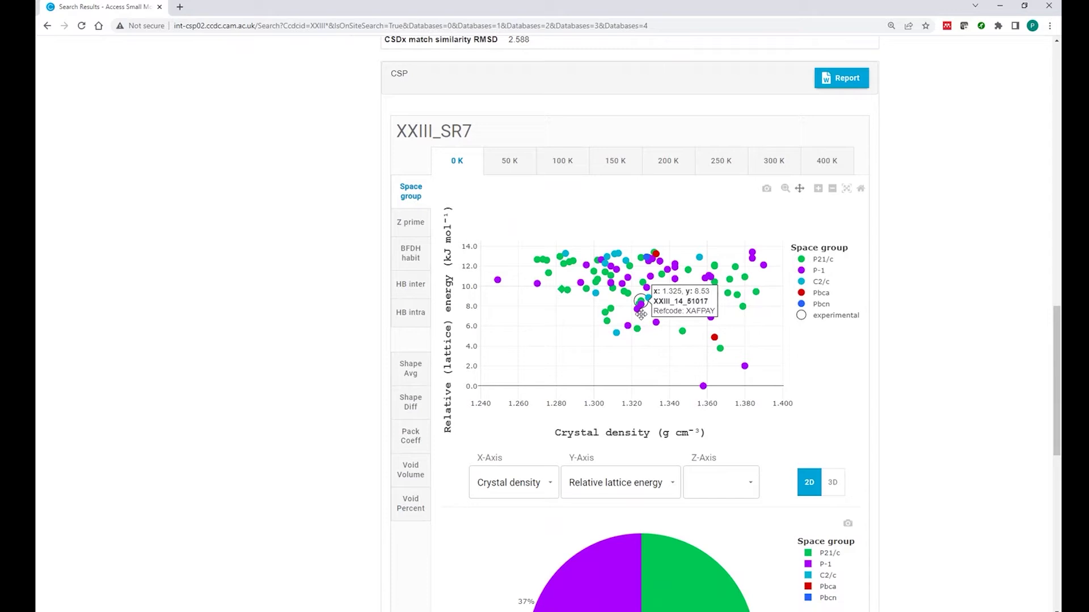
scroll(640, 298, "up", 3)
scroll(648, 306, "up", 3)
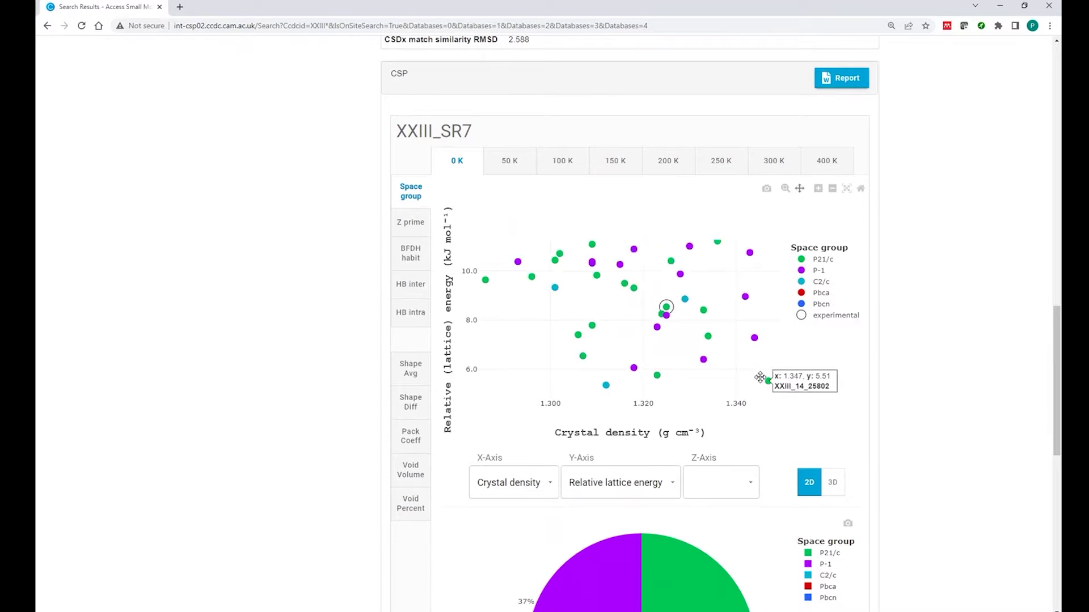
scroll(760, 377, "down", 2)
scroll(752, 374, "down", 2)
scroll(748, 372, "down", 2)
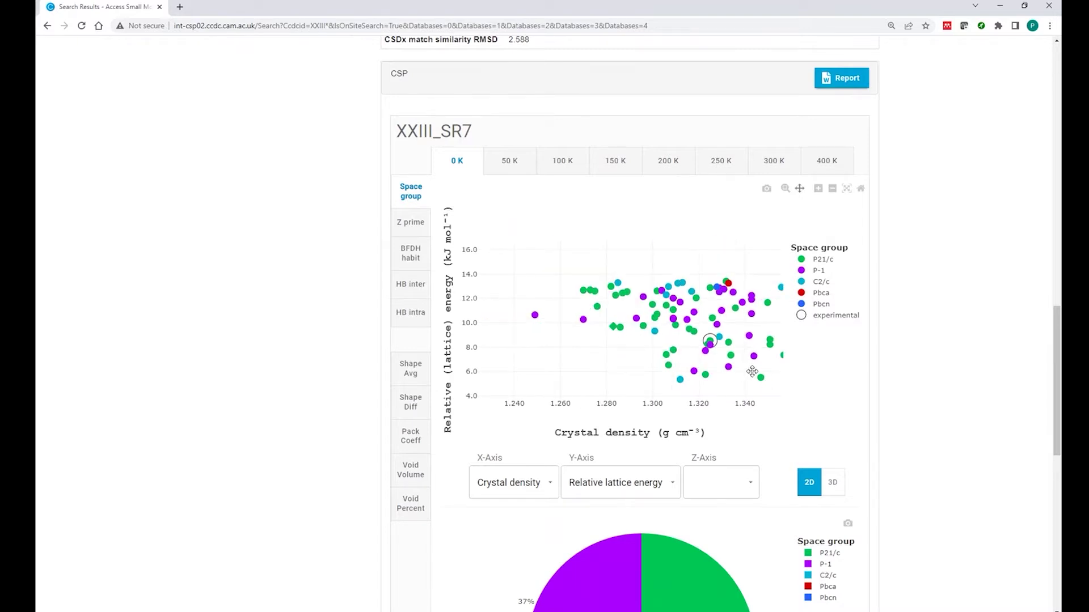
Pan the XXIII_SR7 landscape plot to recentre the points in a broad view.
mouse_move(745, 361)
left_mouse_down()
mouse_move(674, 326)
mouse_move(641, 328)
left_mouse_up()
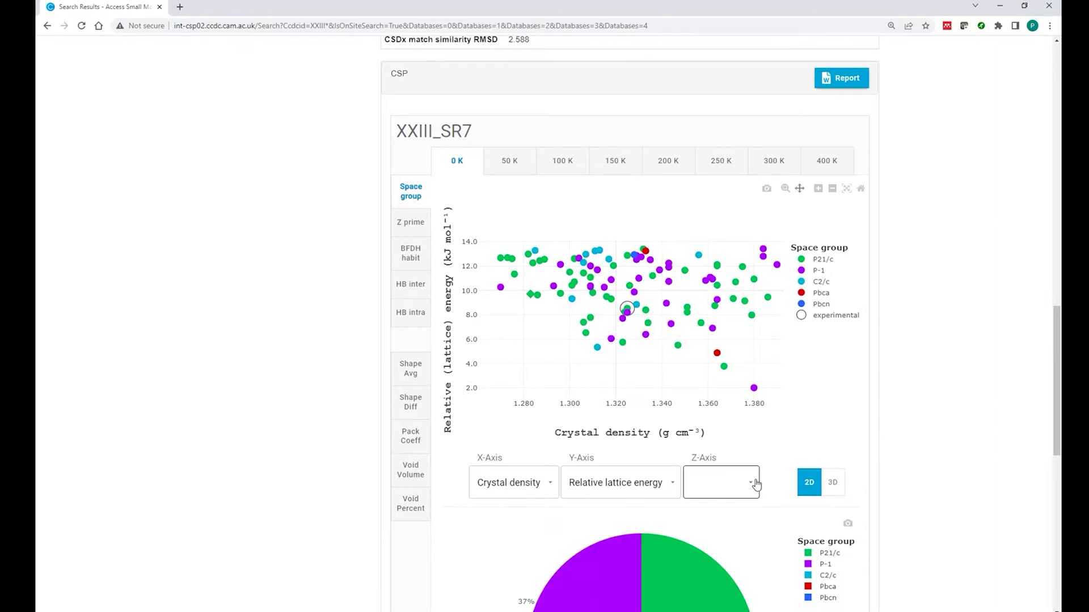
Colour the landscape points by BFDH habit and show the Z-Axis property choices.
left_click(411, 252)
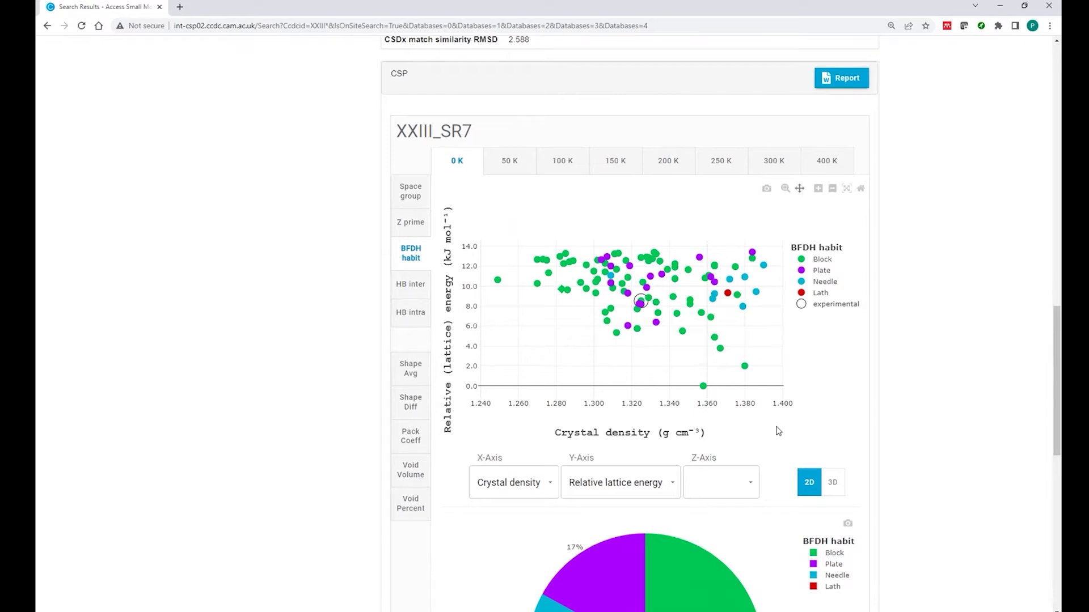
left_click(755, 486)
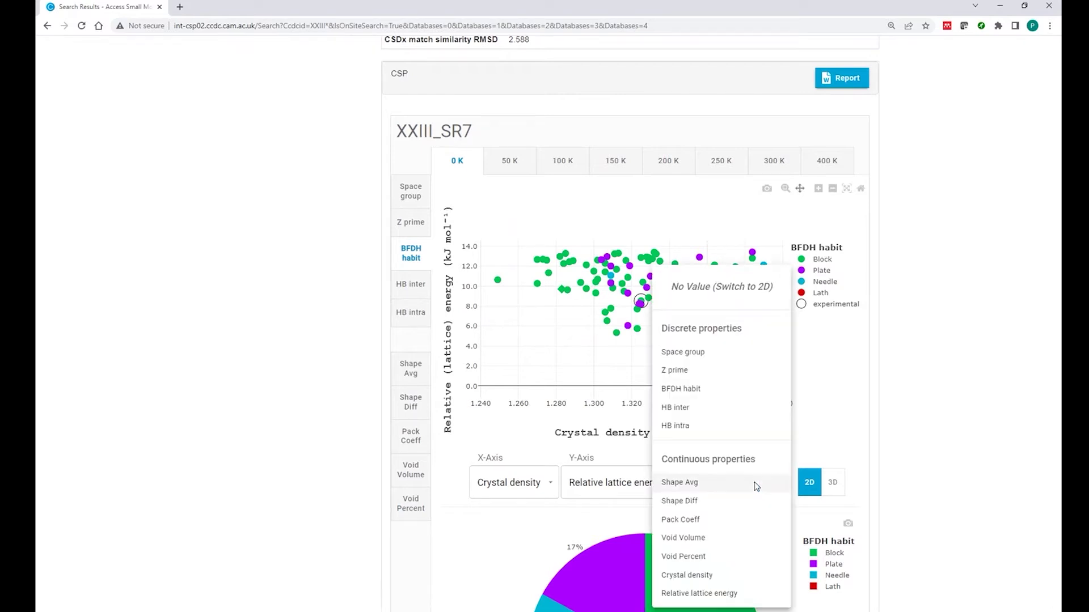
Plot Pack Coeff on the Z-axis, rotate the 3D landscape, then return to 2D.
left_click(681, 520)
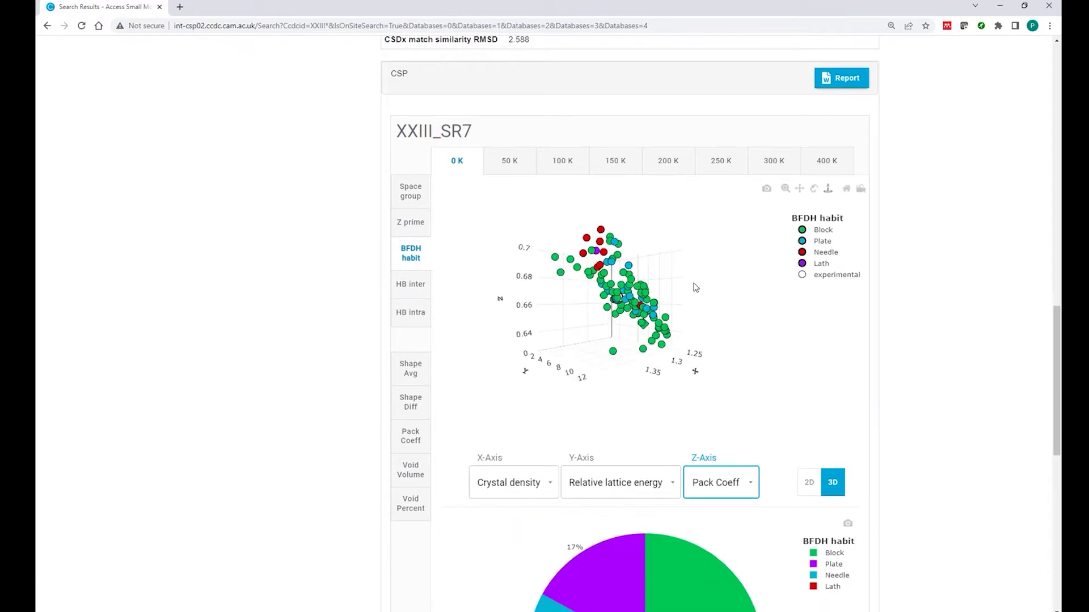
mouse_move(697, 287)
left_mouse_down()
mouse_move(629, 300)
mouse_move(657, 289)
mouse_move(641, 309)
left_mouse_up()
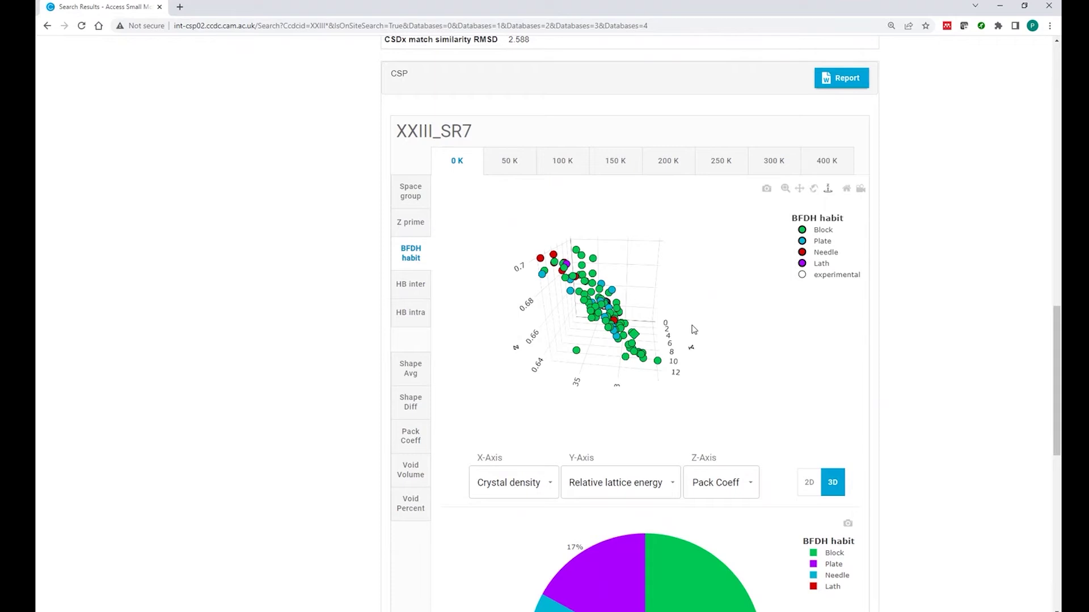
scroll(606, 316, "up", 5)
scroll(606, 316, "up", 5)
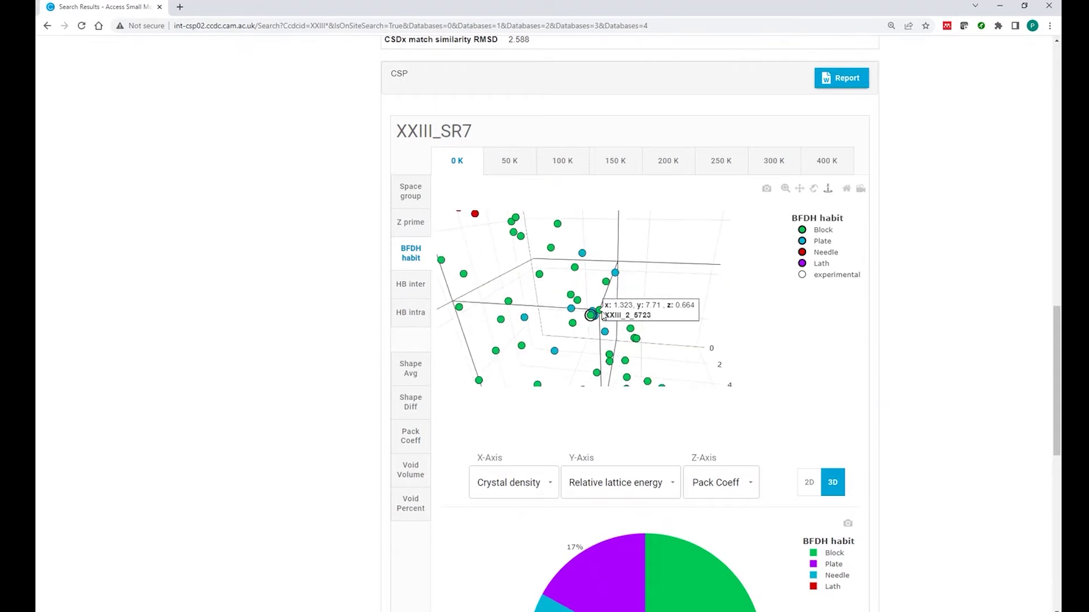
scroll(604, 317, "down", 5)
left_click_drag(605, 316, 636, 313)
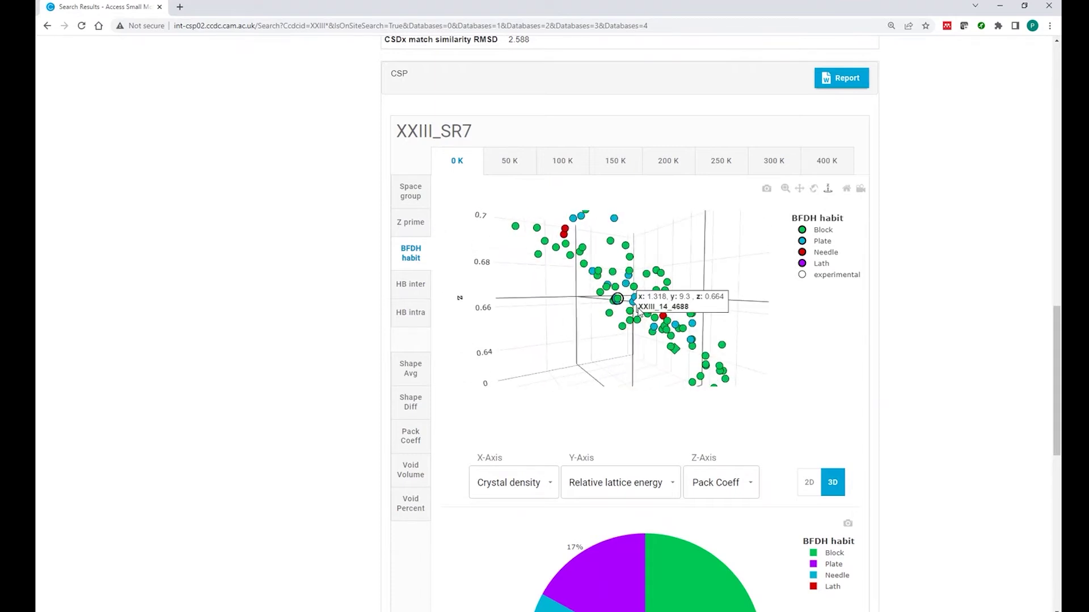
scroll(638, 313, "down", 5)
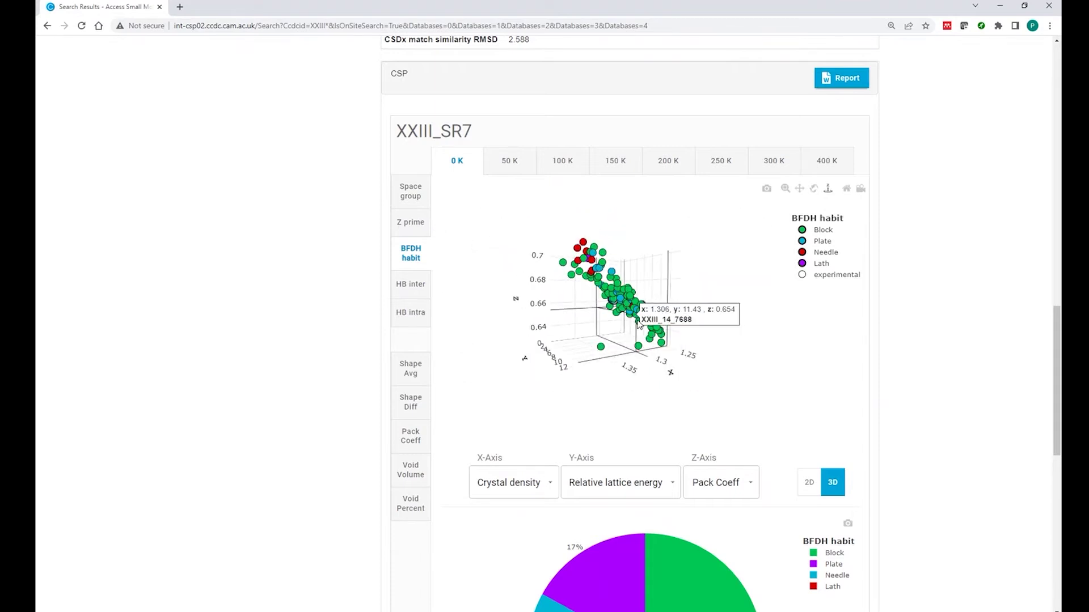
left_click(808, 482)
left_click_drag(687, 349, 680, 351)
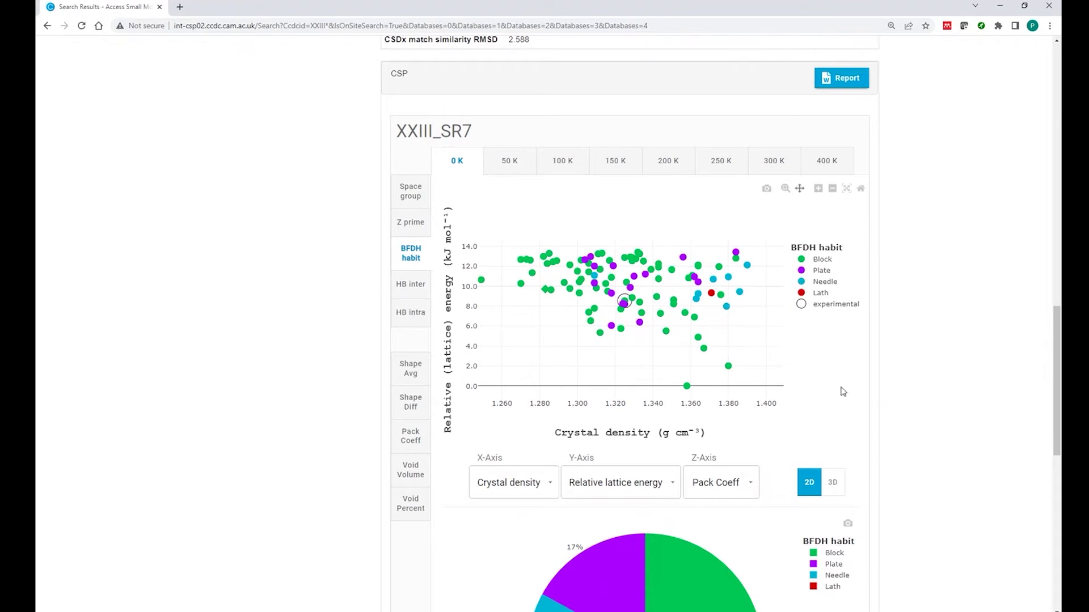
scroll(857, 383, "down", 1)
scroll(857, 383, "down", 3)
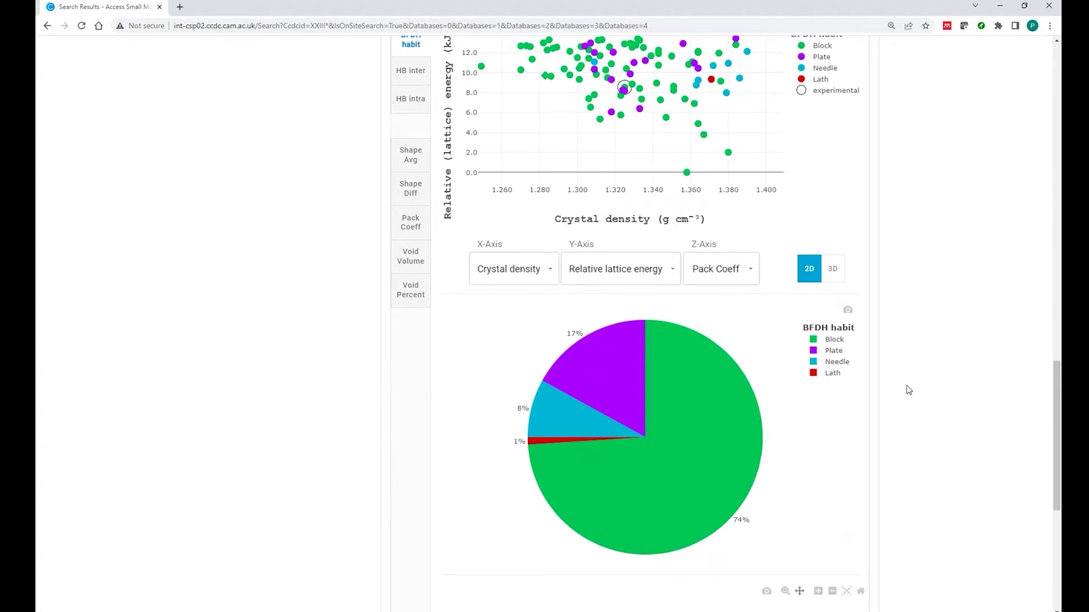
left_click_drag(1055, 400, 1048, 472)
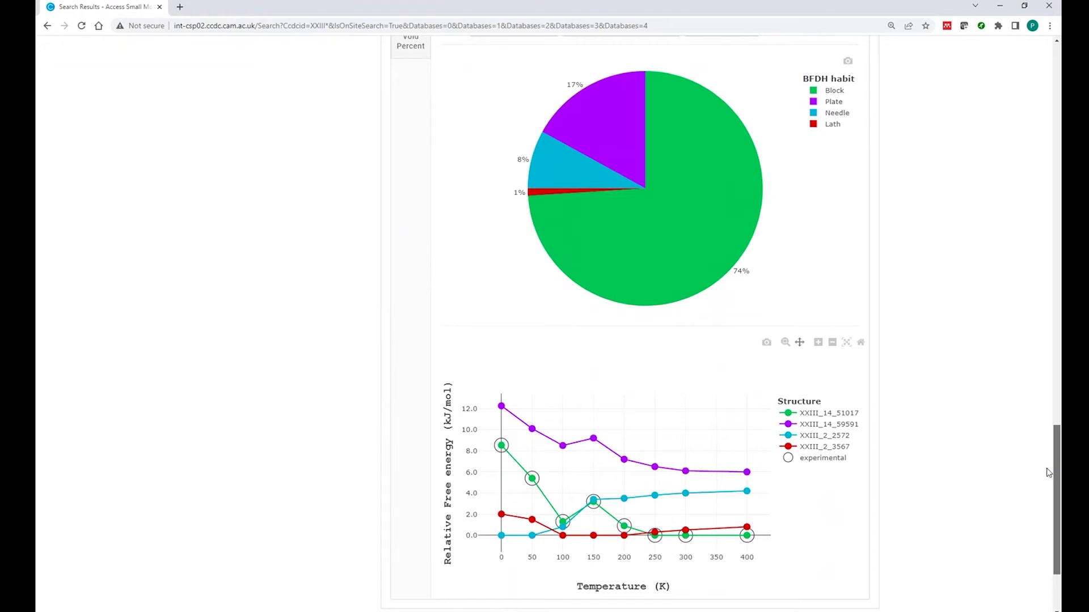
mouse_move(1048, 474)
left_mouse_down()
mouse_move(1057, 423)
mouse_move(1050, 332)
left_mouse_up()
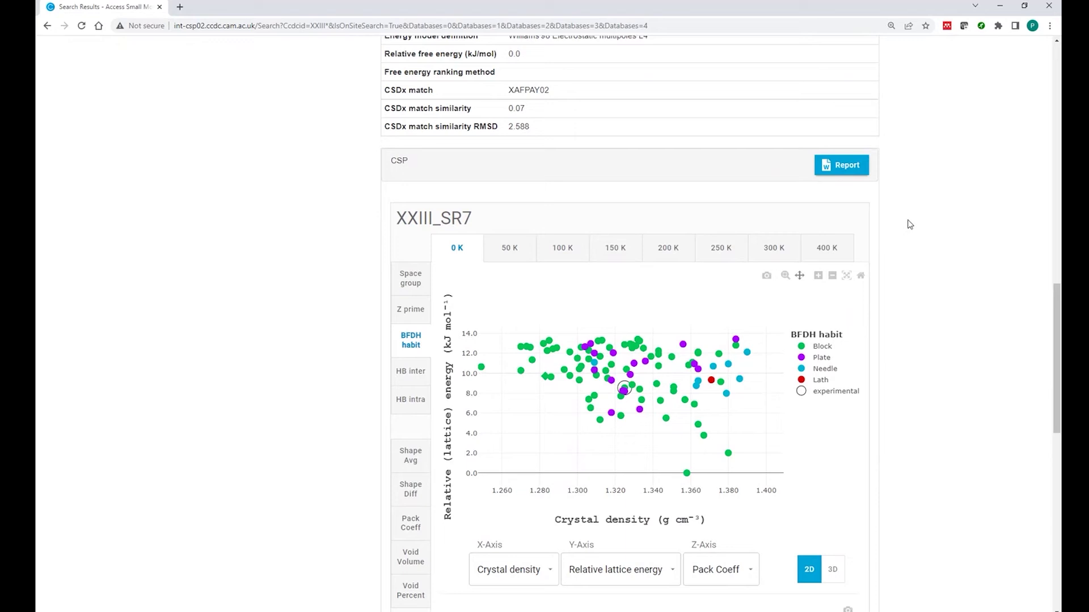
Generate the XXIII_SR7 landscape report and open report (2).docx in Word.
left_click(845, 171)
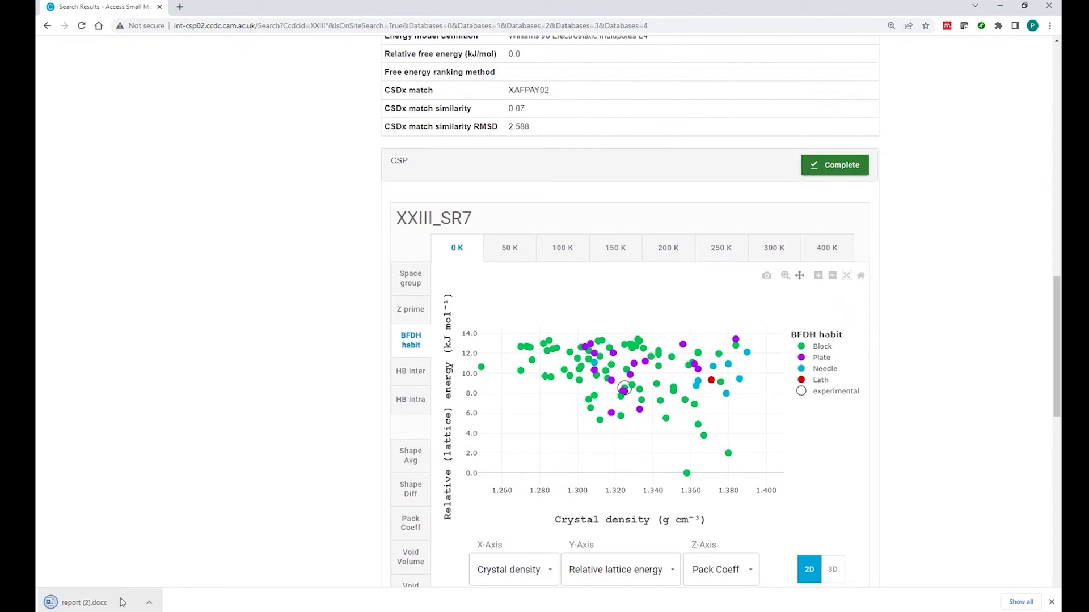
left_click(86, 602)
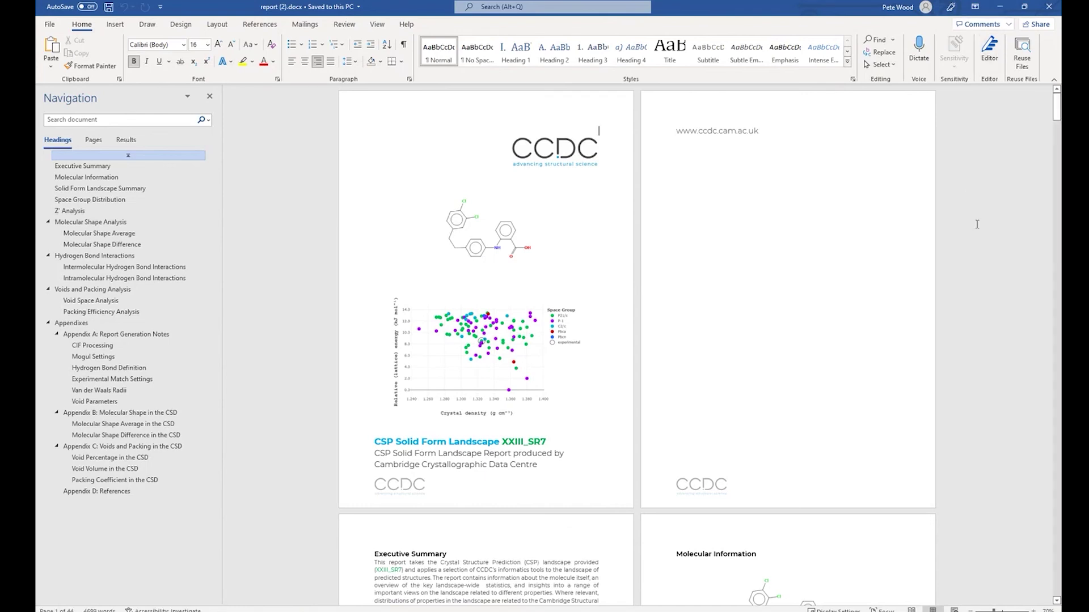
scroll(976, 223, "down", 3)
scroll(977, 224, "down", 3)
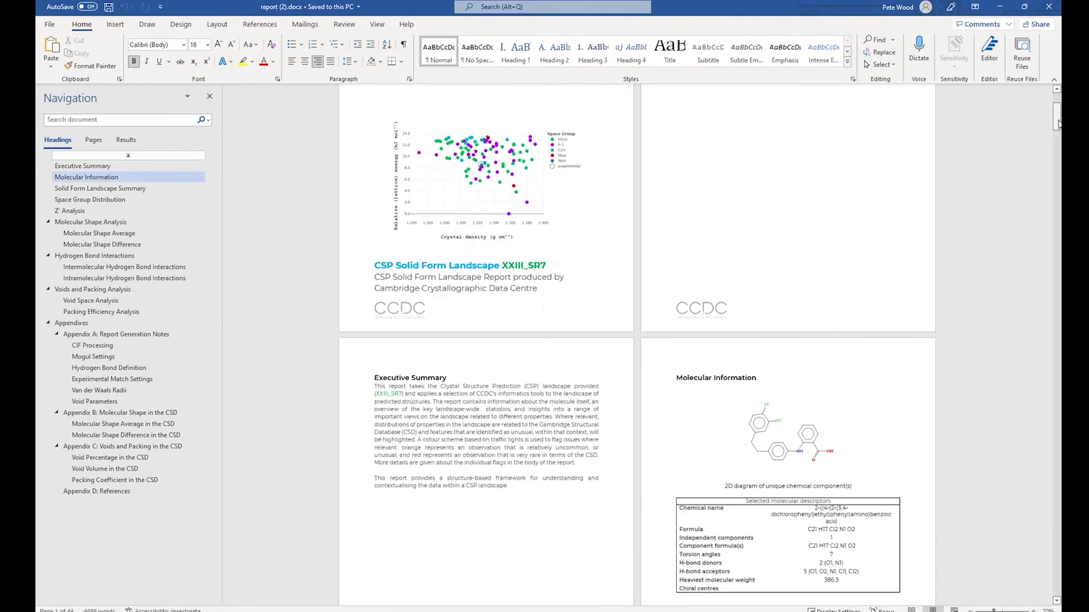
left_click_drag(1057, 119, 1058, 365)
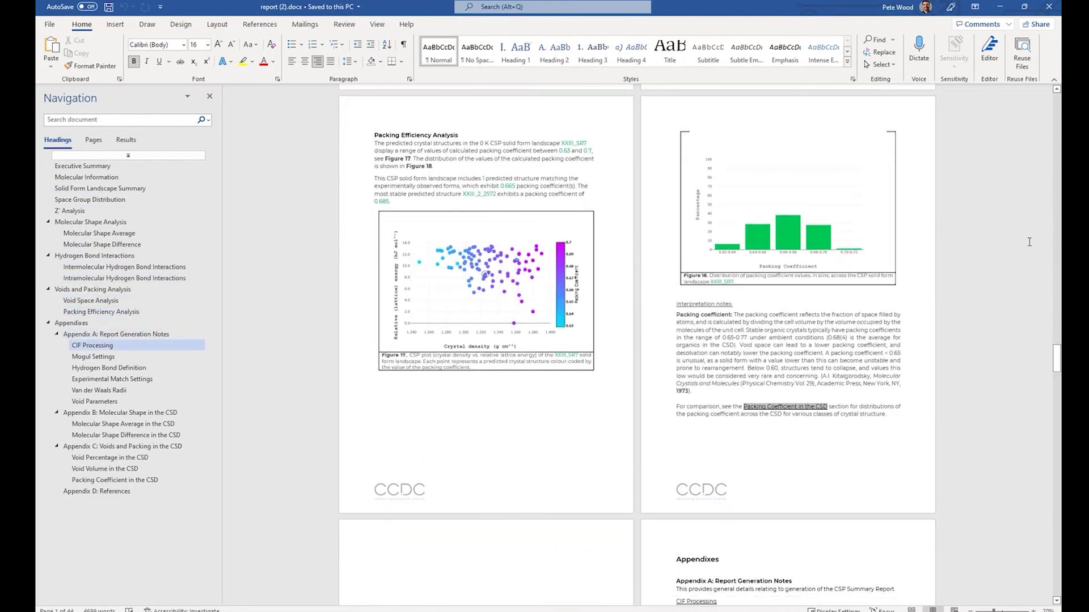
Close the Word report window to return to the XXIII_SR7 landscape page.
left_click(1049, 8)
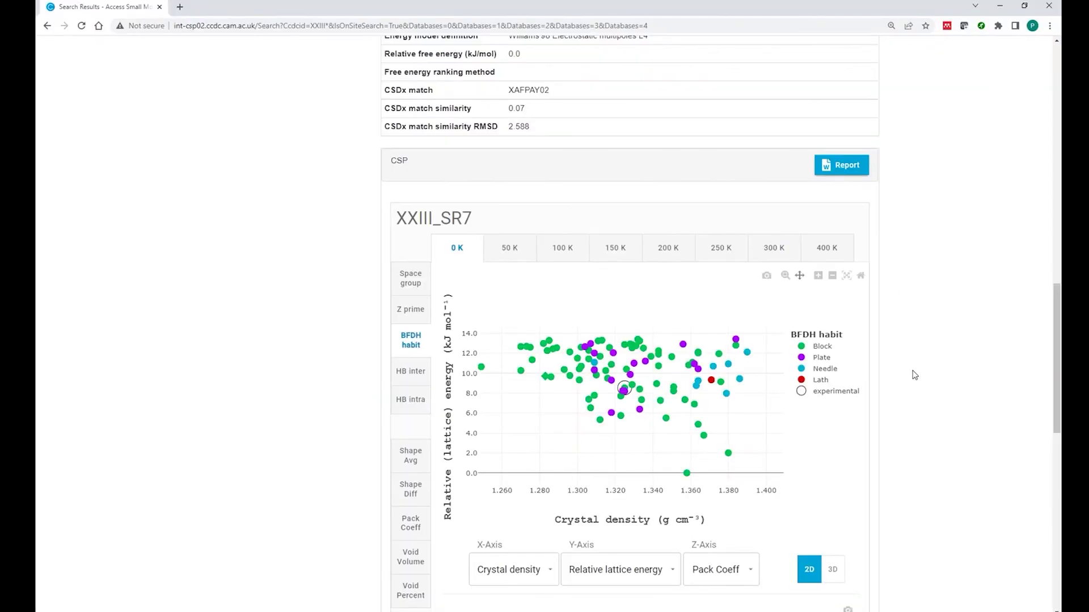